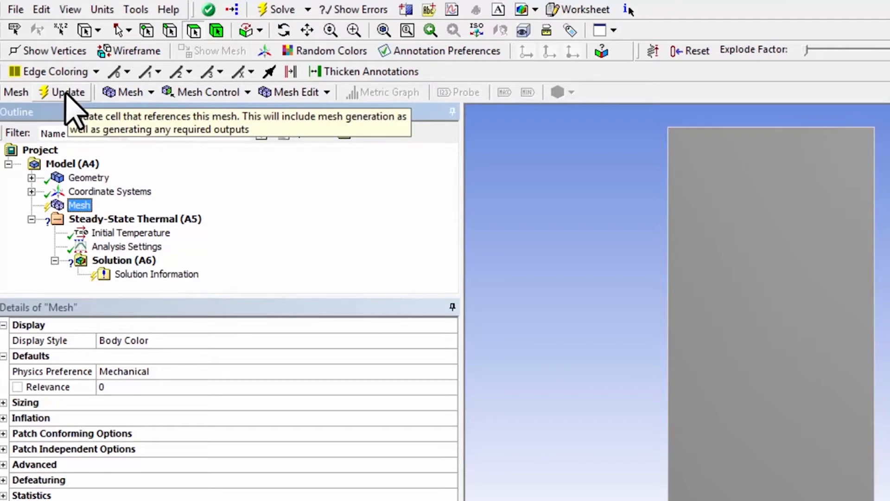
# Generate the mesh with the default settings and hide the triad in the graphics view.
pyautogui.click(68, 92)
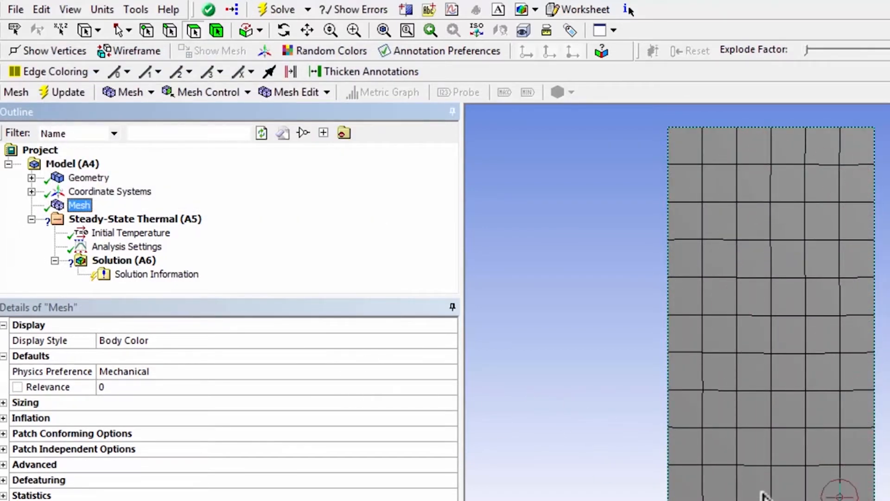
pyautogui.click(68, 10)
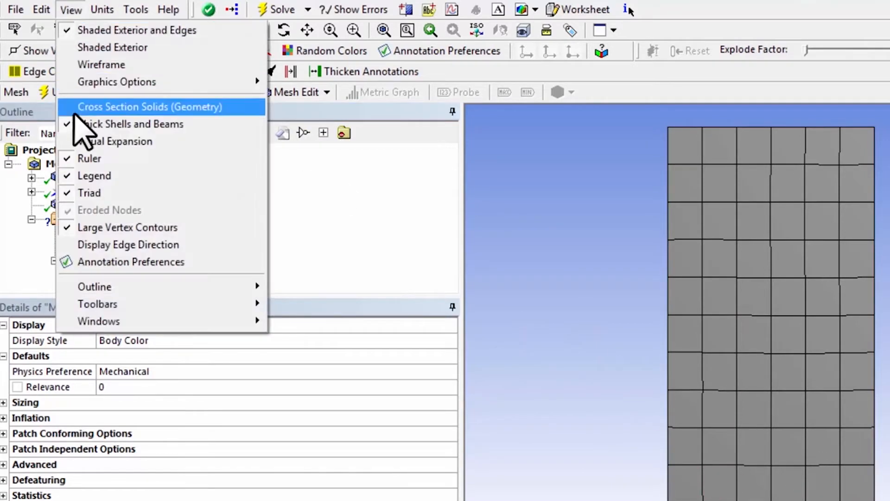
pyautogui.click(76, 192)
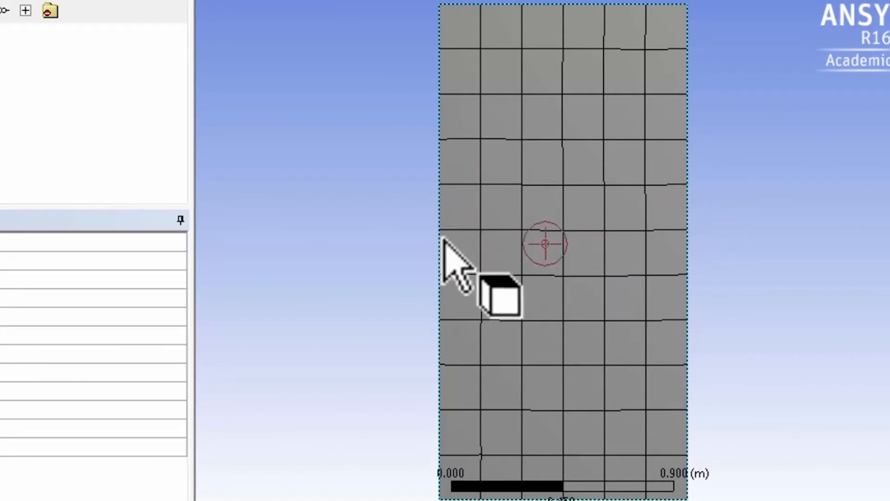
# Add a Face Meshing control to the mesh and scope it to the rectangular face.
pyautogui.moveTo(415, 193); pyautogui.dragTo(537, 256, button='right')
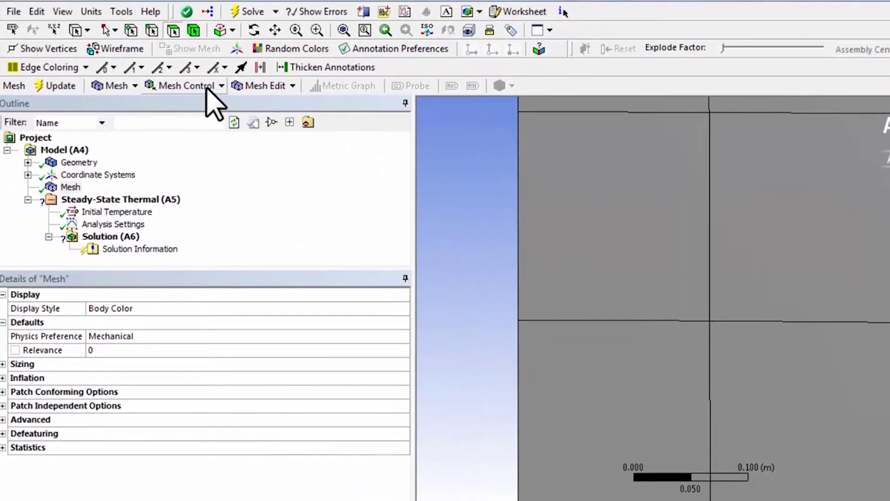
pyautogui.click(209, 86)
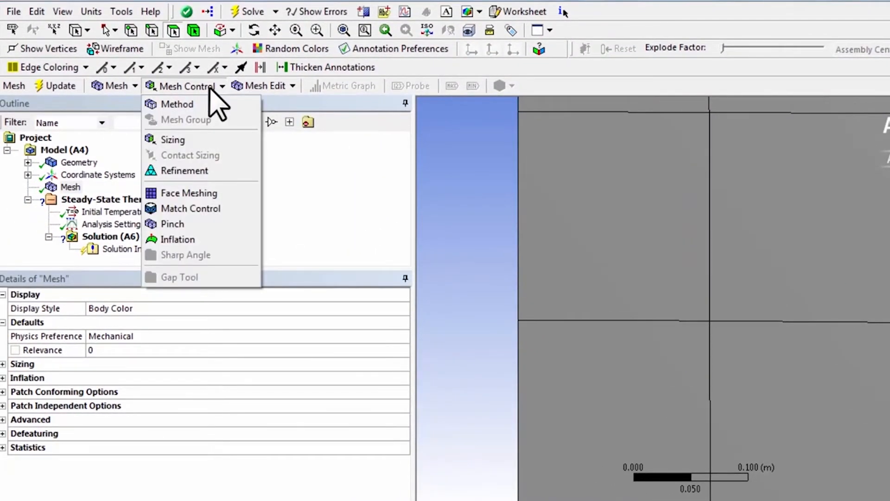
pyautogui.click(188, 194)
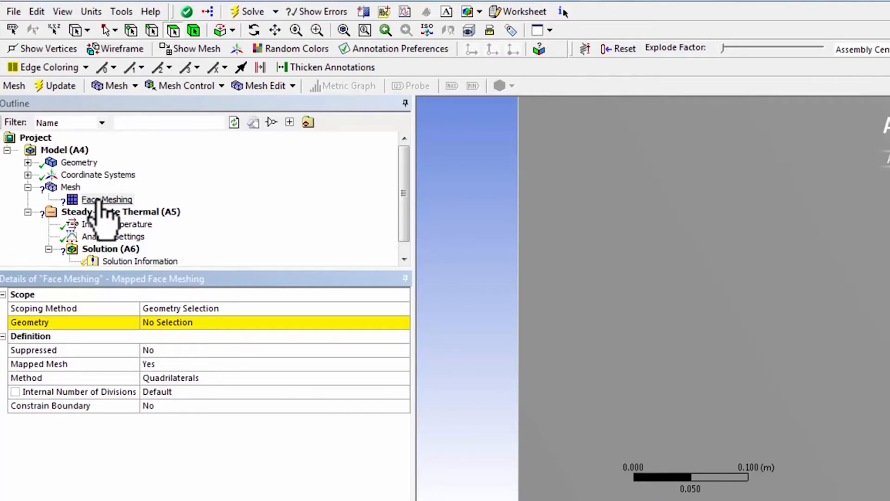
pyautogui.click(173, 30)
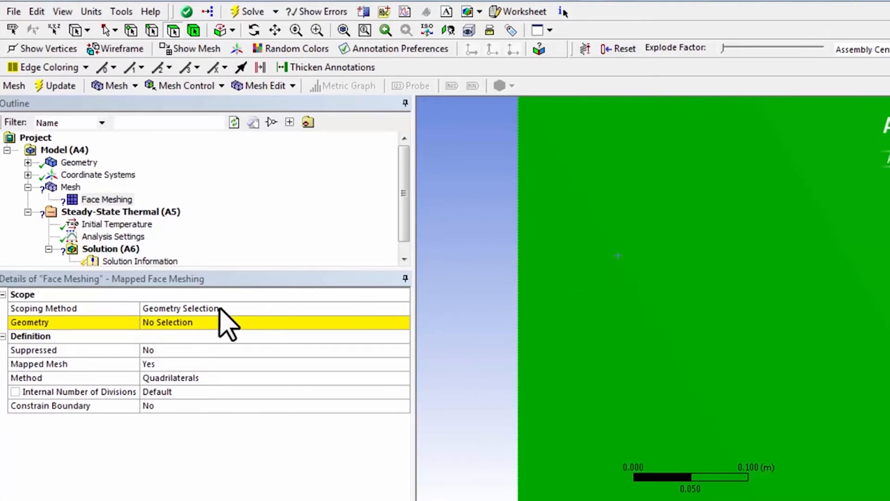
pyautogui.click(191, 322)
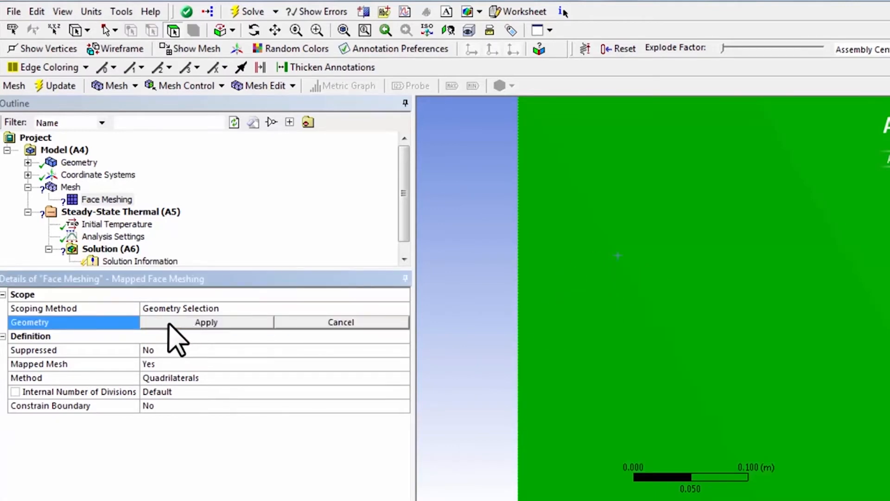
pyautogui.click(170, 324)
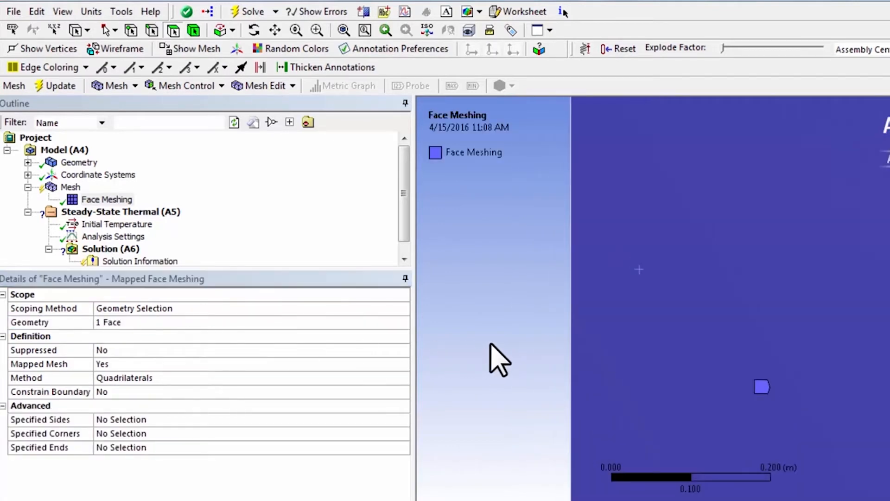
# Update the mesh to apply the mapped face meshing to the rectangle.
pyautogui.scroll(-10, 490, 344)
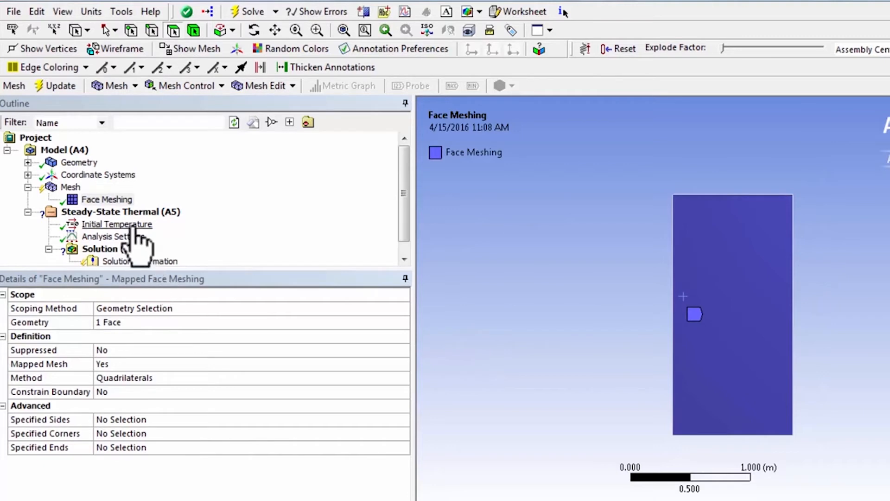
pyautogui.click(71, 187)
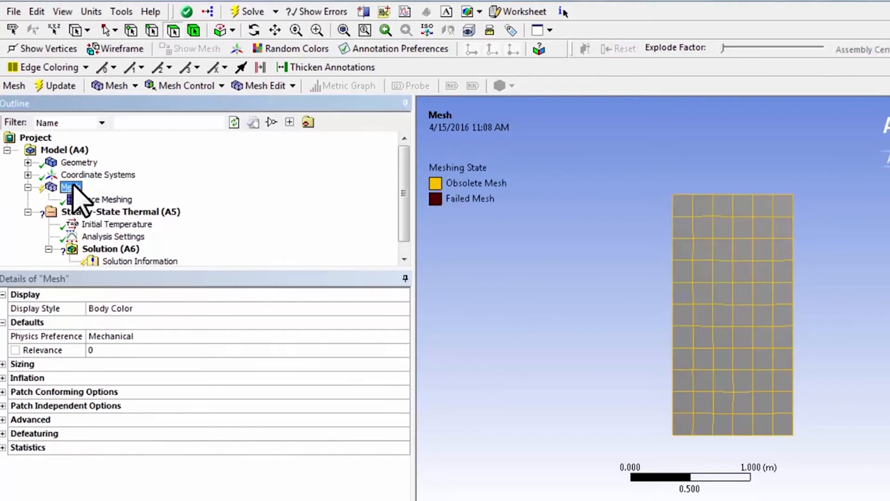
pyautogui.click(56, 85)
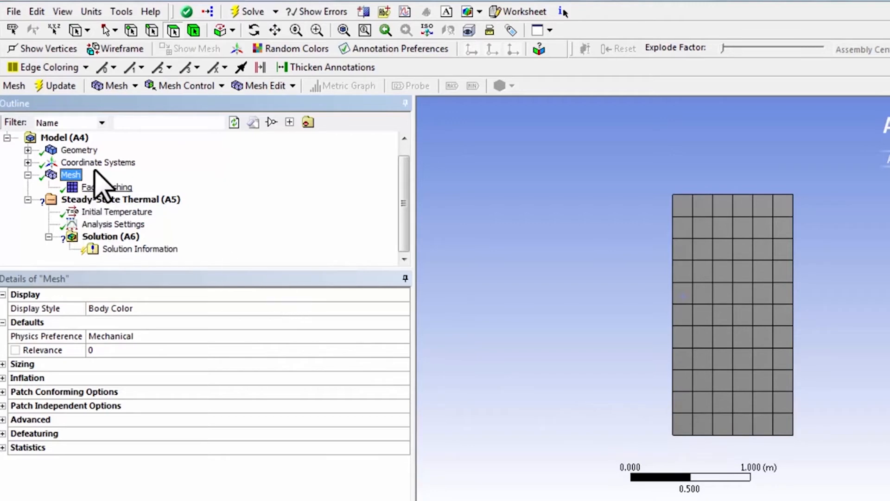
# Add a Sizing control on the rectangular face with an element size of 0.25 m.
pyautogui.click(213, 86)
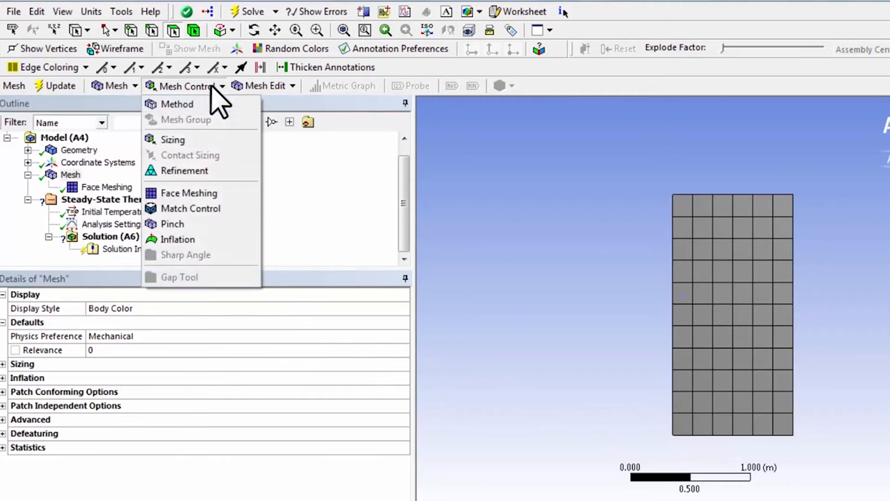
pyautogui.click(195, 148)
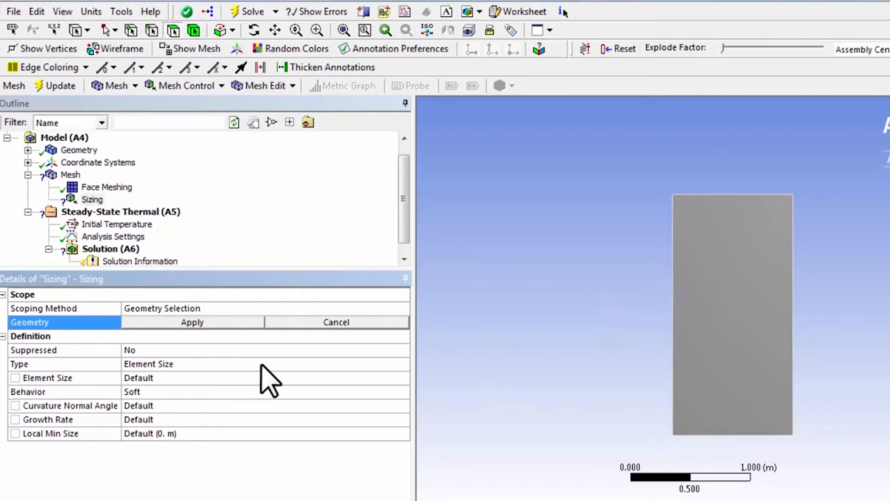
pyautogui.click(721, 327)
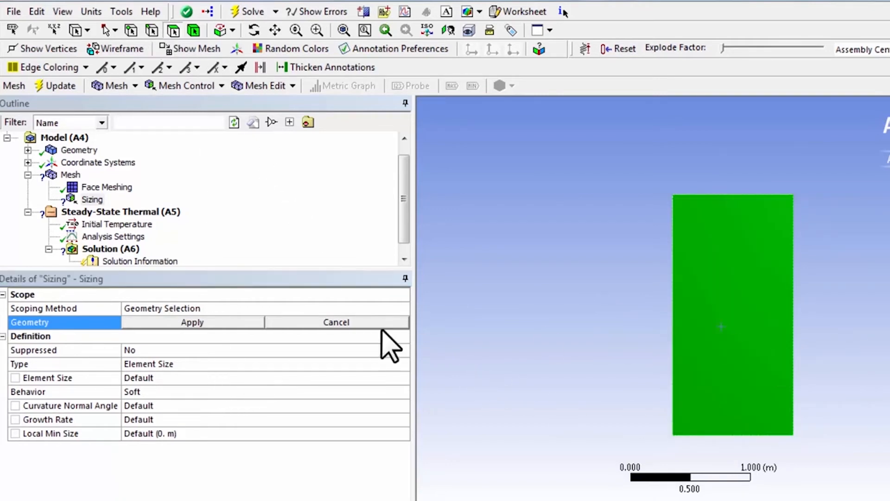
pyautogui.click(181, 323)
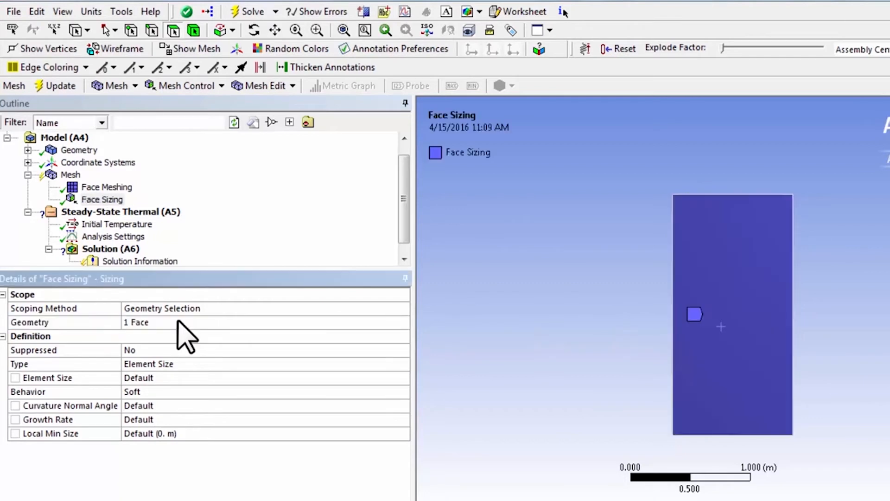
pyautogui.click(154, 378)
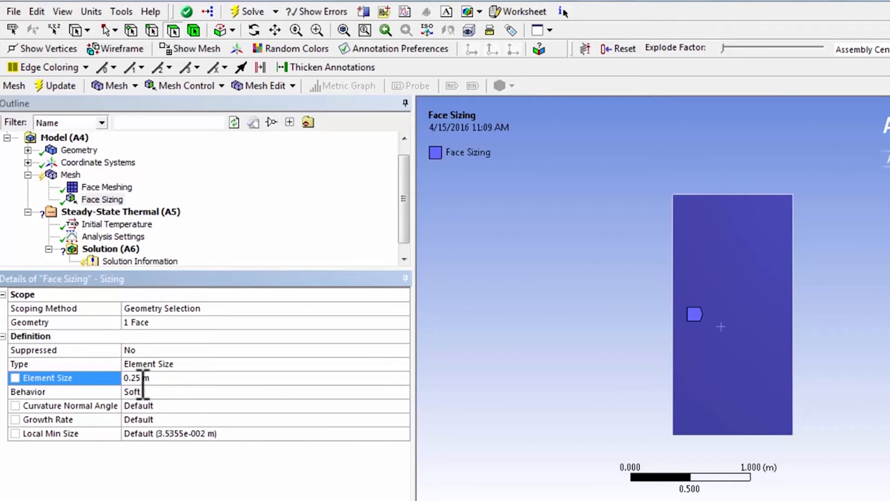
# Select the Metric (m, kg, N, s, V, A) unit system and update the mesh with the face sizing.
pyautogui.click(91, 12)
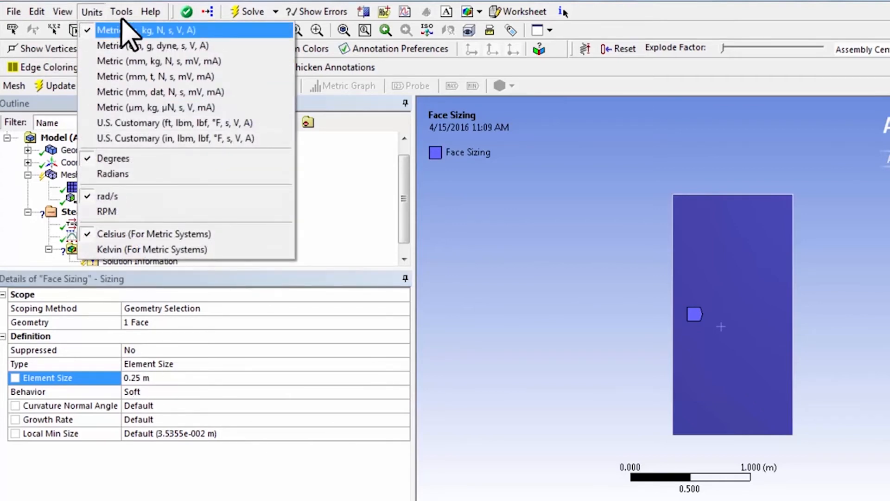
pyautogui.click(95, 30)
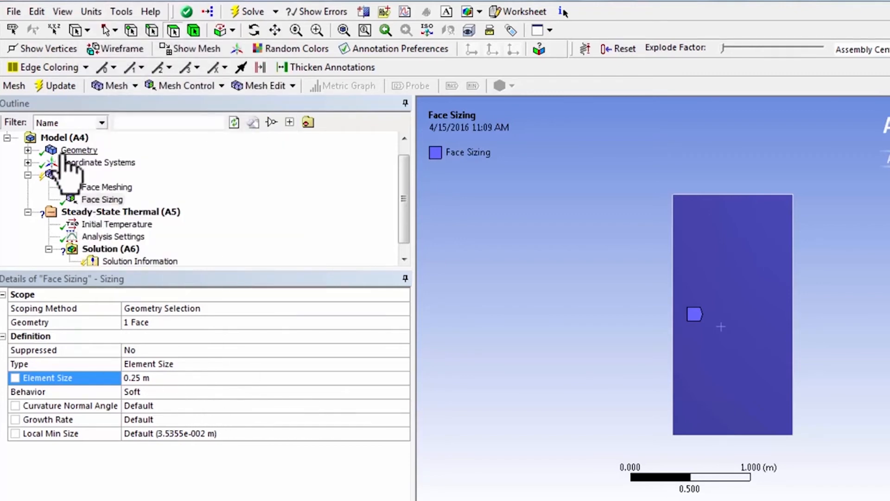
pyautogui.click(65, 175)
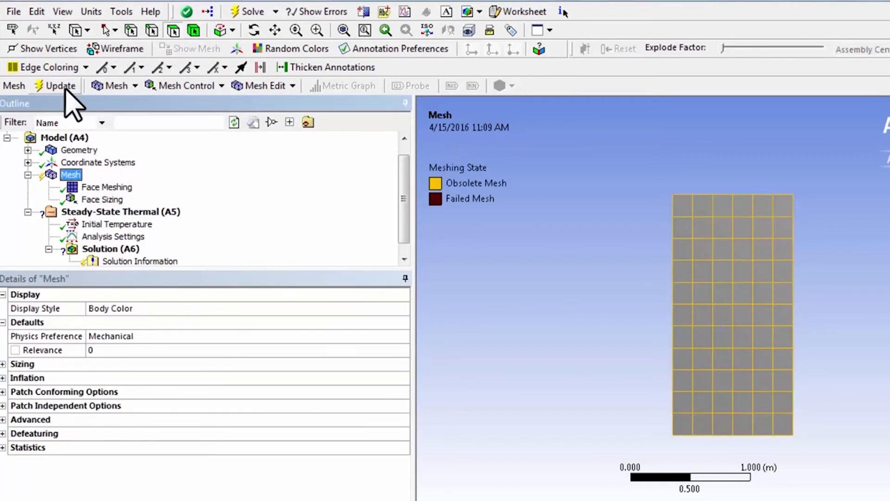
pyautogui.click(60, 87)
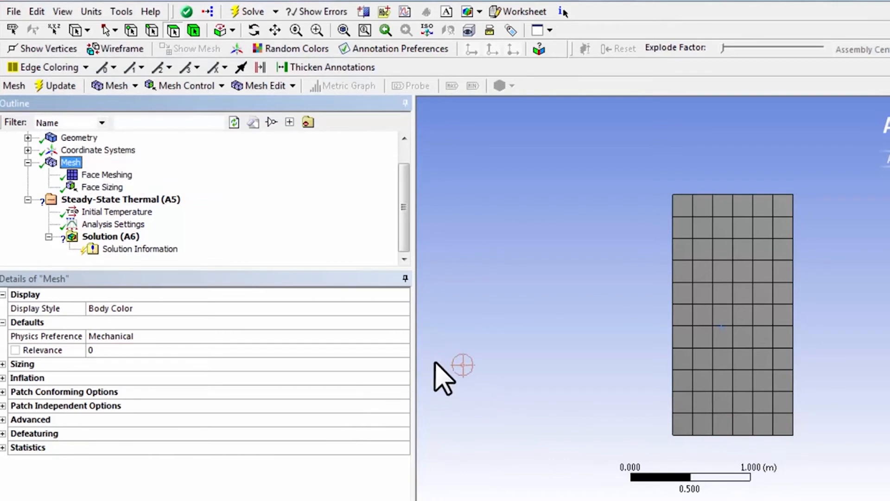
# Set the Face Sizing behavior to Hard, update the mesh and display it.
pyautogui.click(100, 188)
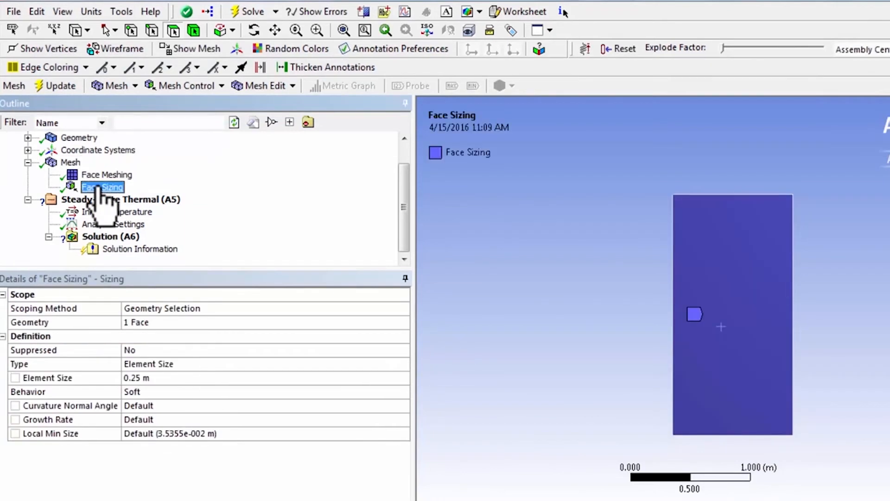
pyautogui.click(135, 392)
pyautogui.click(403, 392)
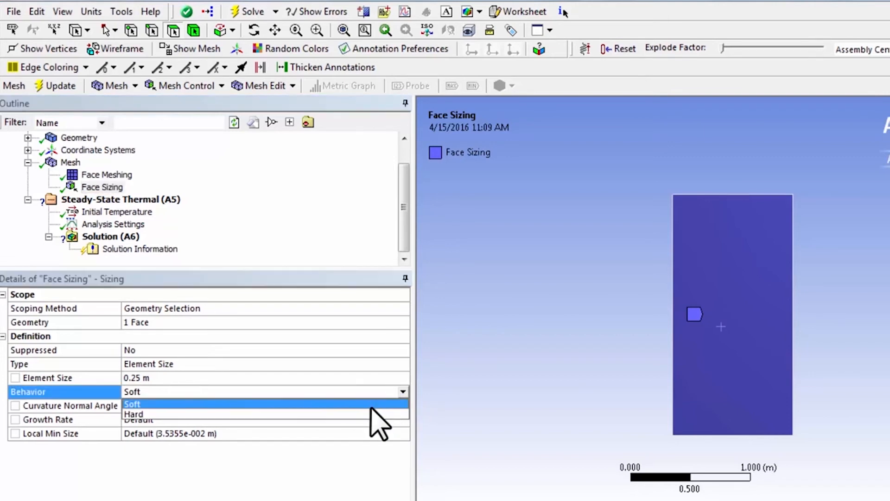
pyautogui.click(370, 413)
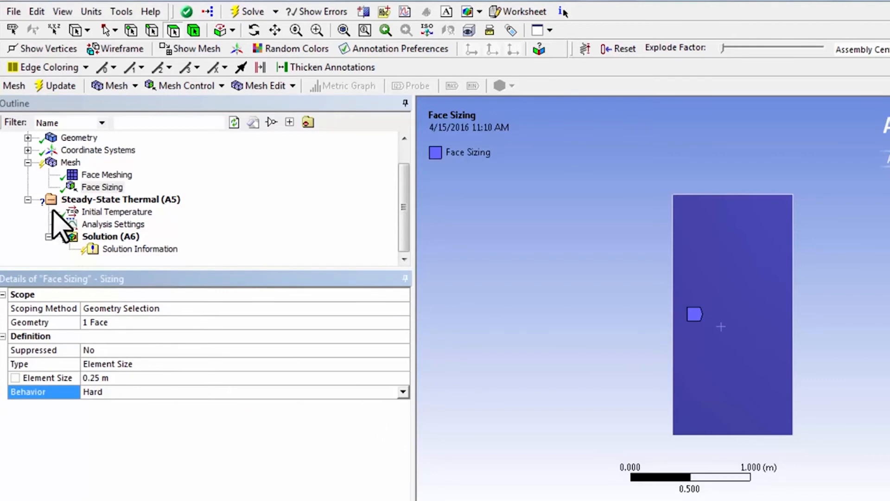
pyautogui.click(60, 86)
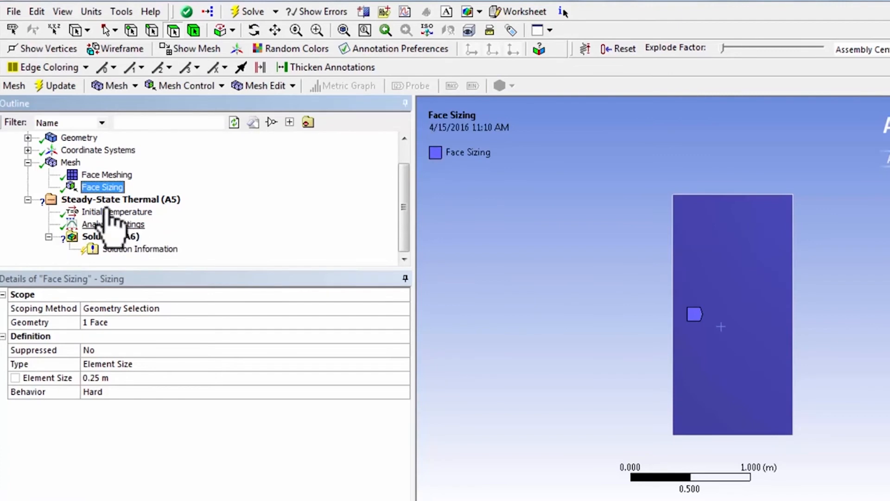
pyautogui.click(70, 162)
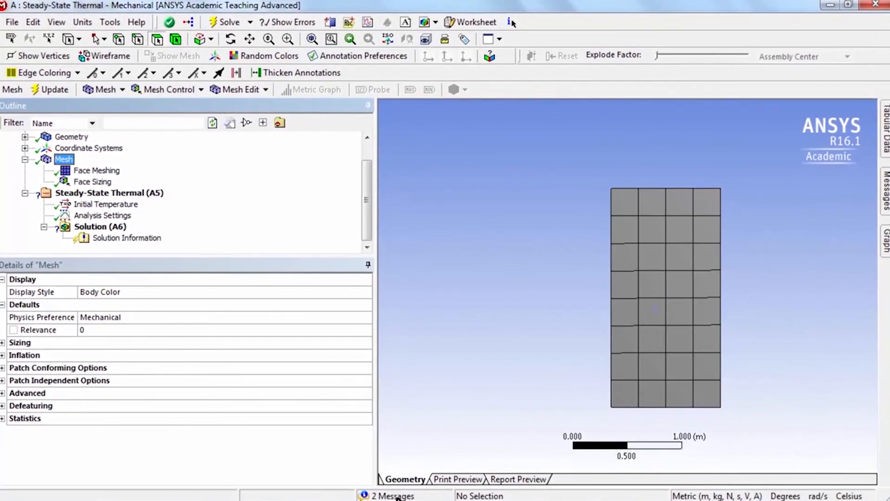
# Open the second mesh warning from the message list, read it in full and dismiss it.
pyautogui.click(394, 496)
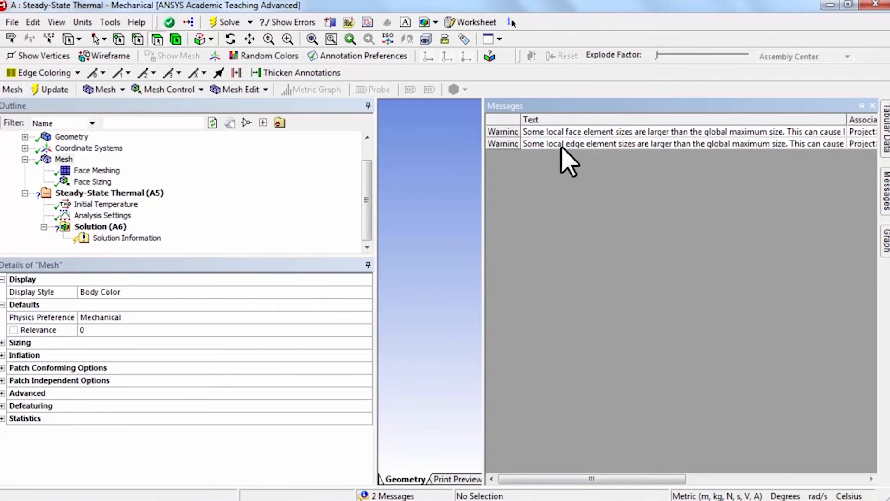
pyautogui.doubleClick(561, 144)
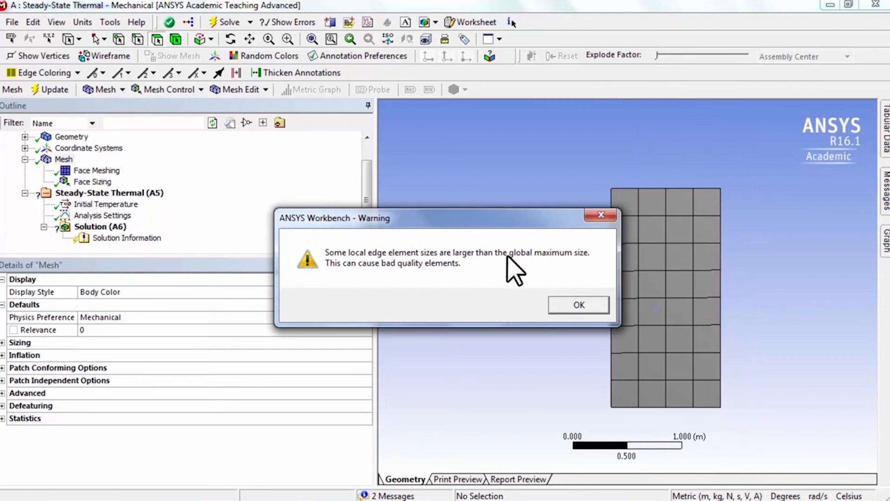
pyautogui.click(576, 306)
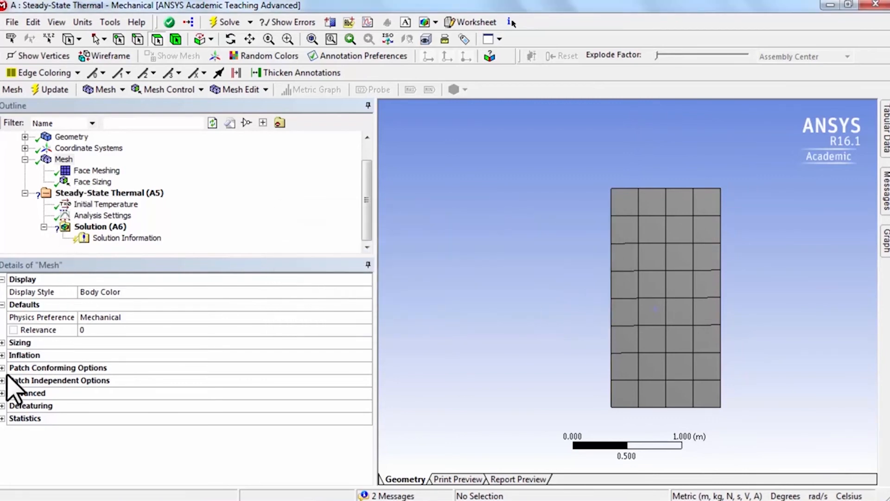
# Turn off the advanced size function in the global mesh sizing settings and update the mesh.
pyautogui.click(3, 343)
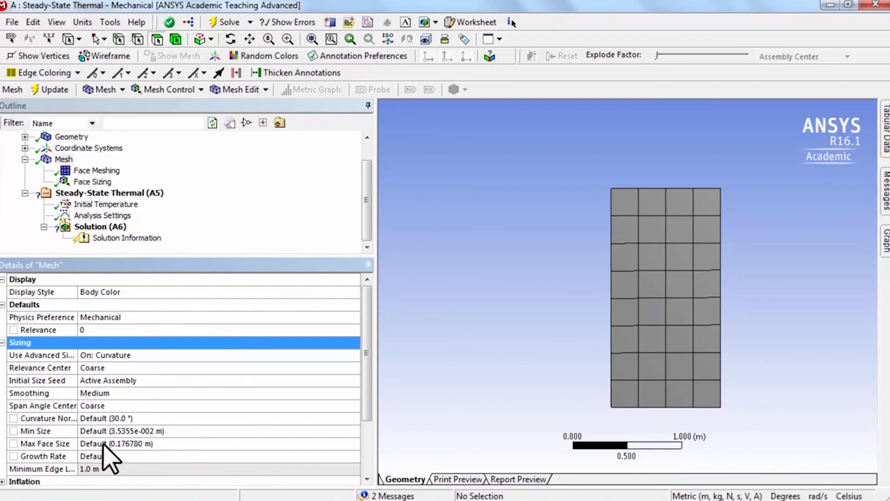
pyautogui.click(133, 357)
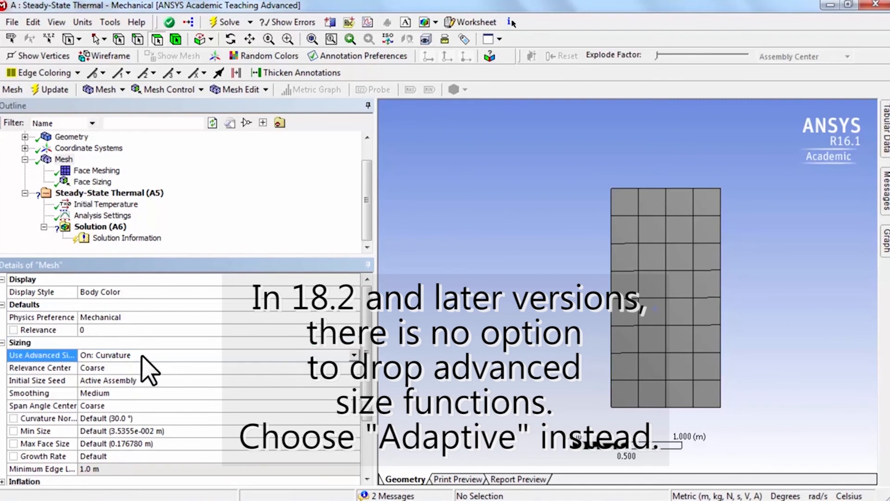
pyautogui.click(354, 356)
pyautogui.click(317, 367)
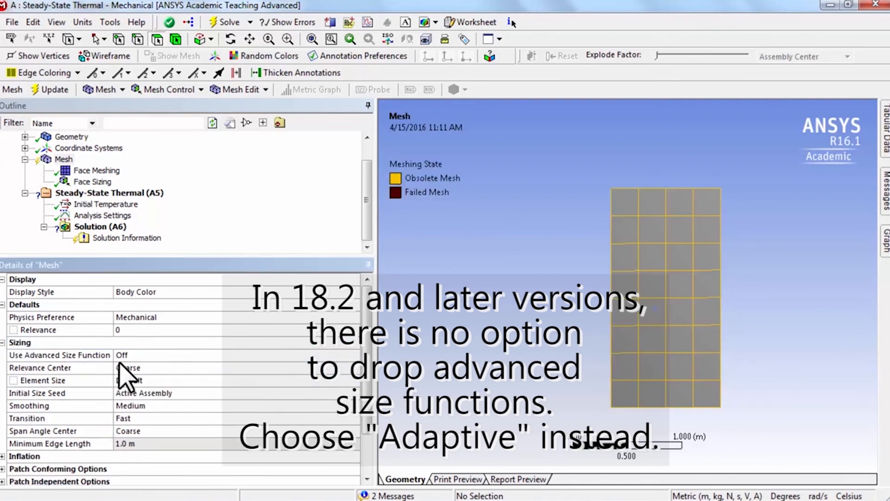
pyautogui.click(67, 160)
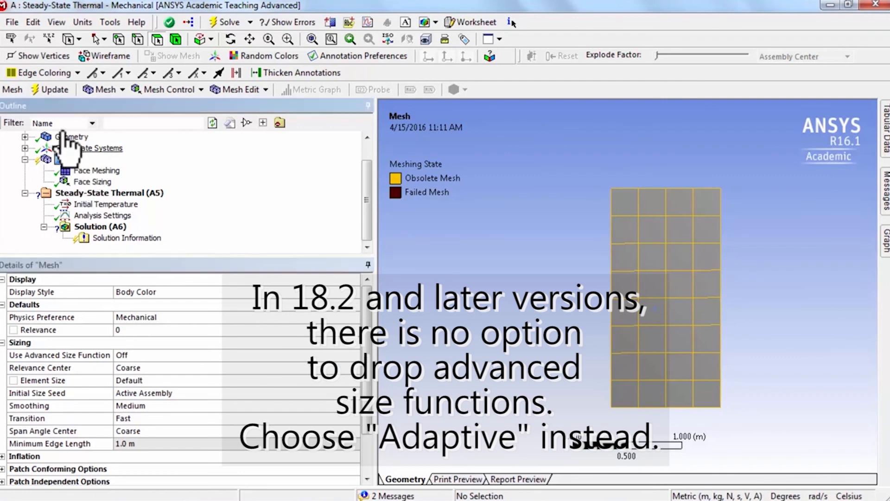
pyautogui.click(58, 90)
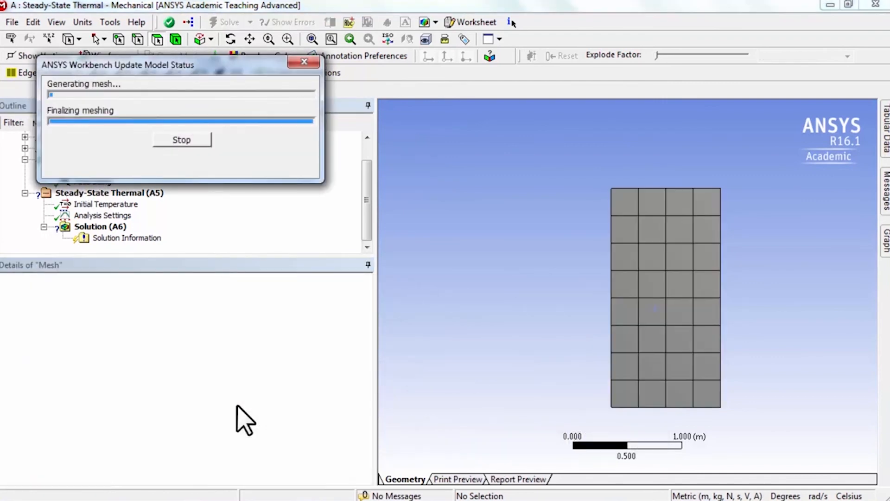